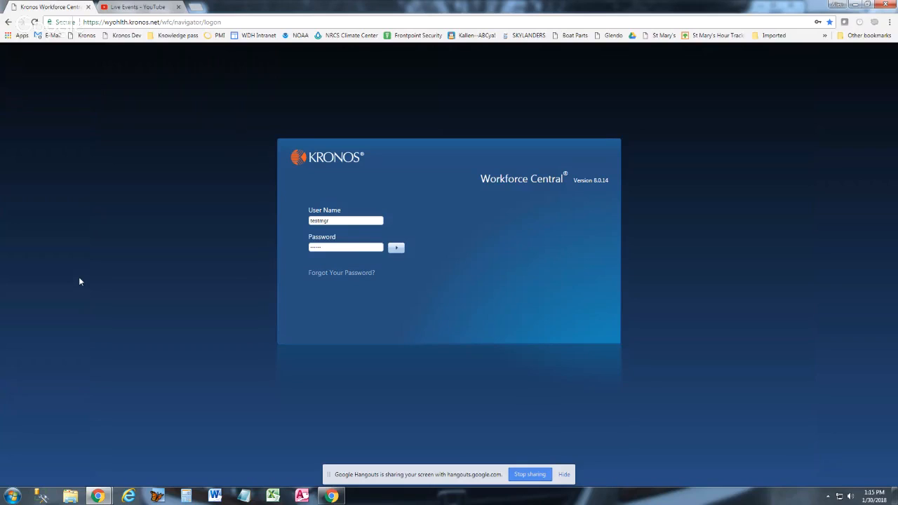
Sign in with the prefilled credentials and open the Advanced Scheduling workspace
click(396, 249)
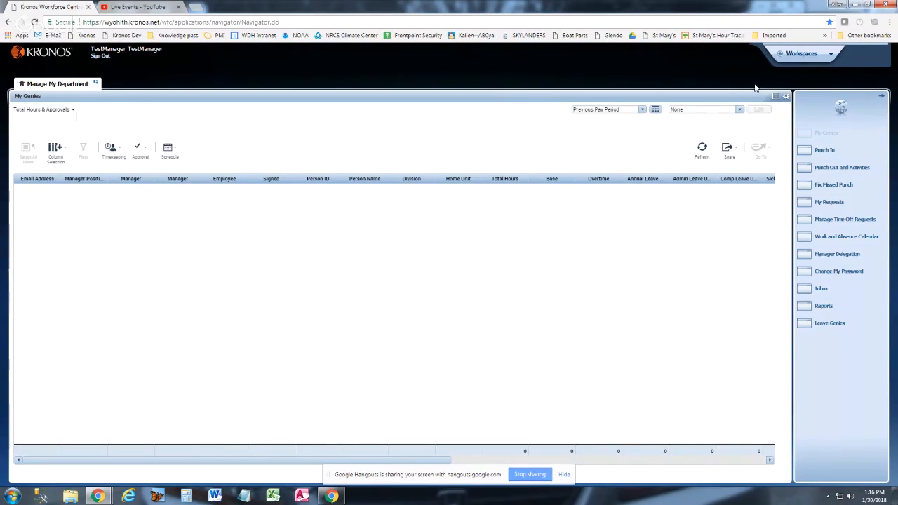
click(819, 61)
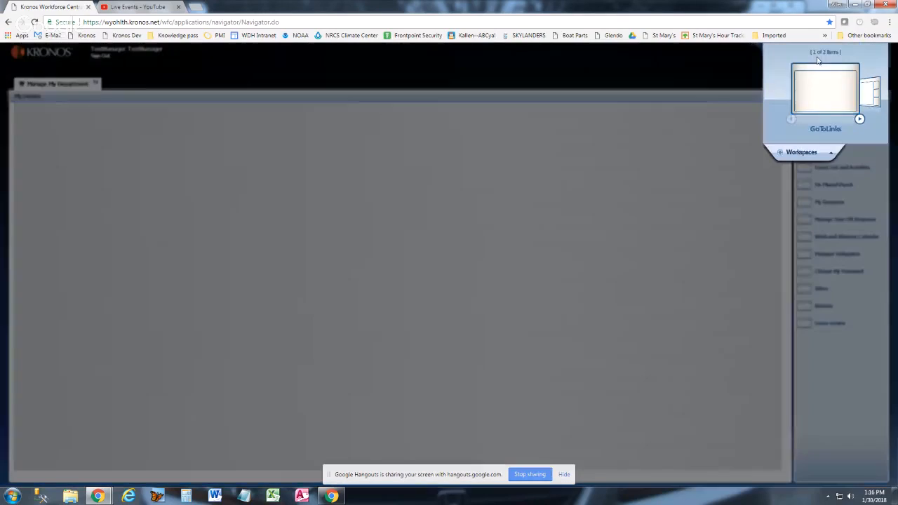
click(862, 120)
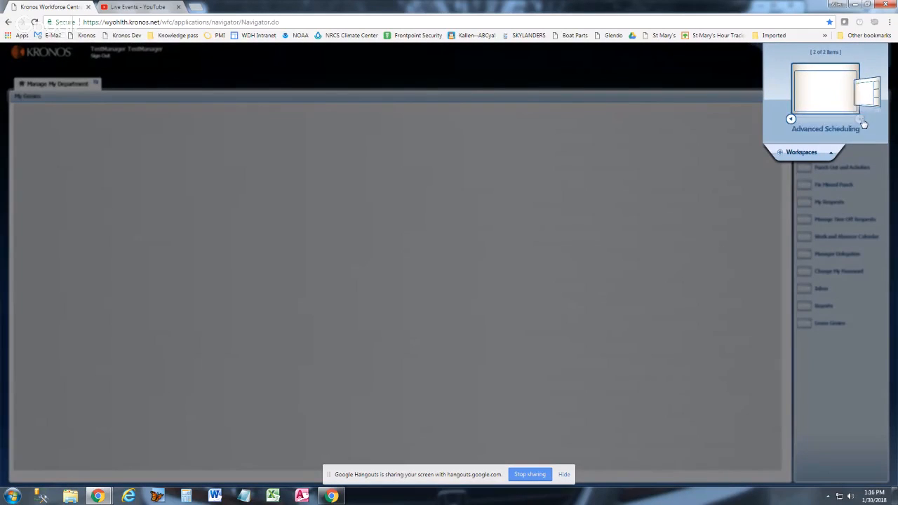
click(813, 110)
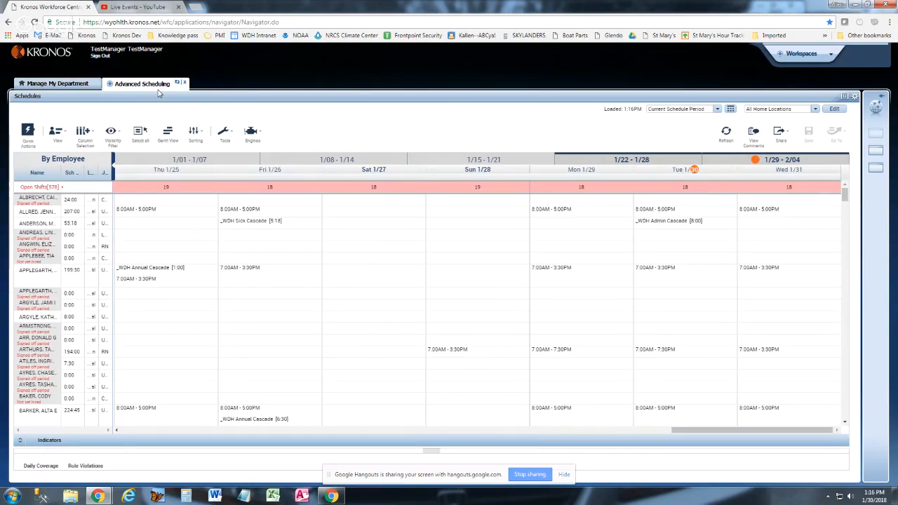
Limit the schedule to the RN job under DoH/Behavioral Health/State Hospital/Agency through Select Locations
click(791, 111)
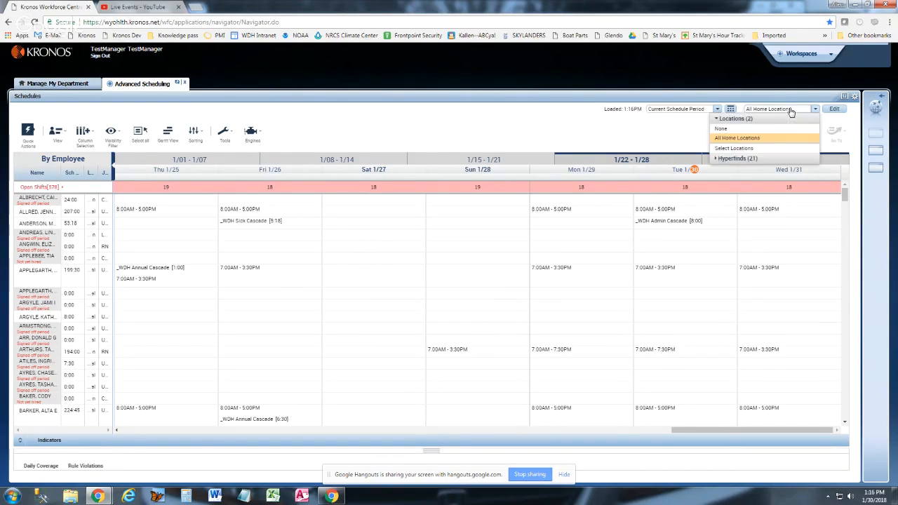
click(730, 149)
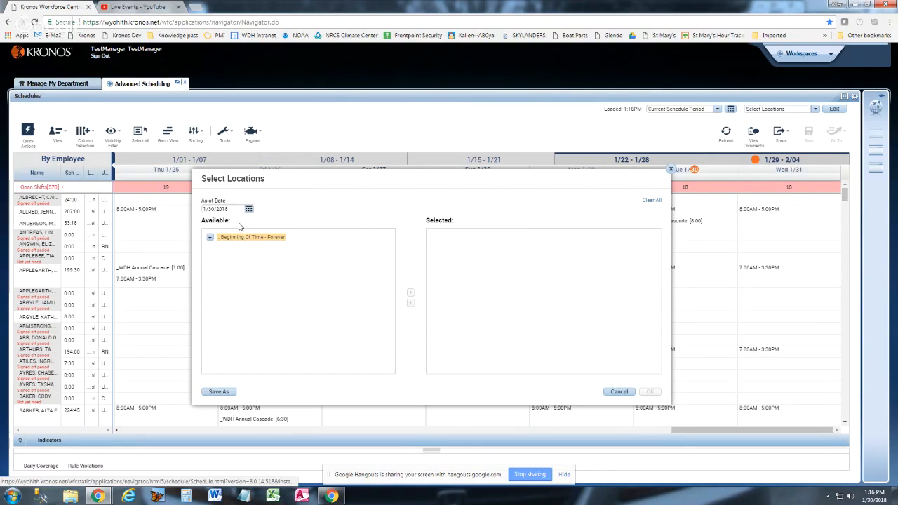
click(210, 238)
click(216, 247)
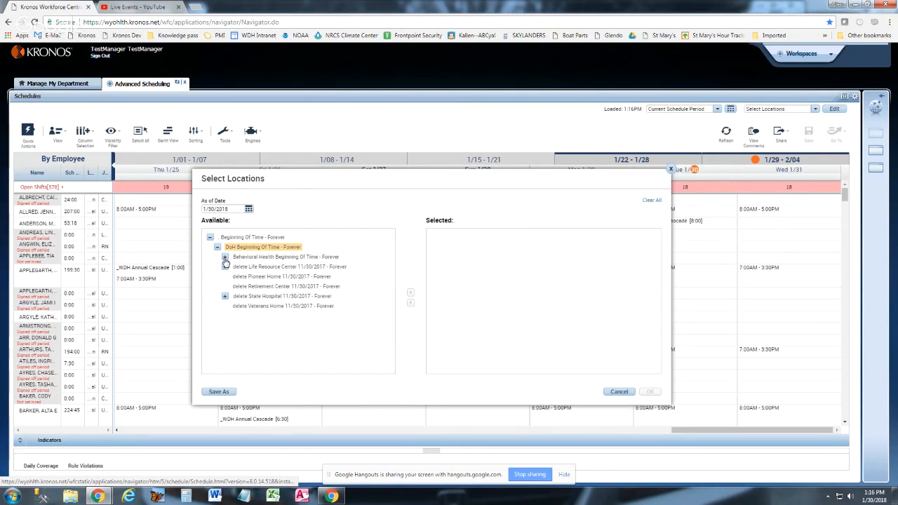
click(225, 258)
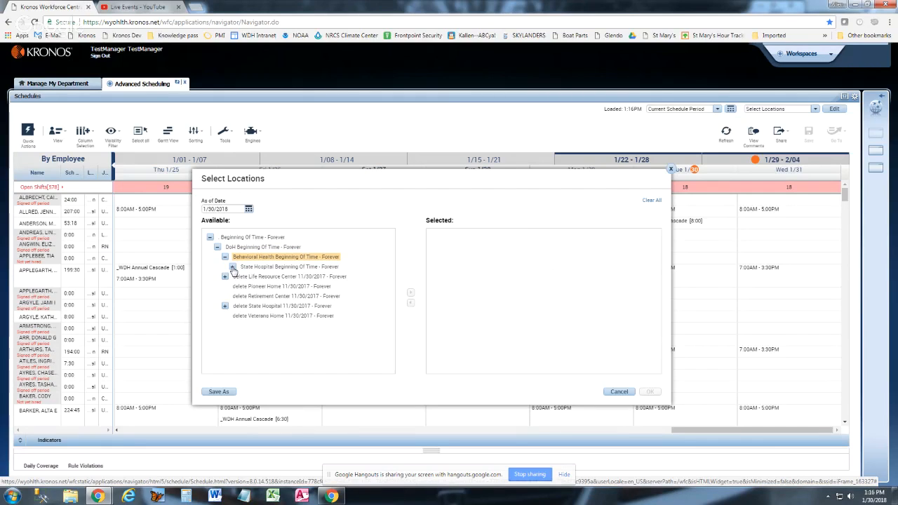
click(232, 268)
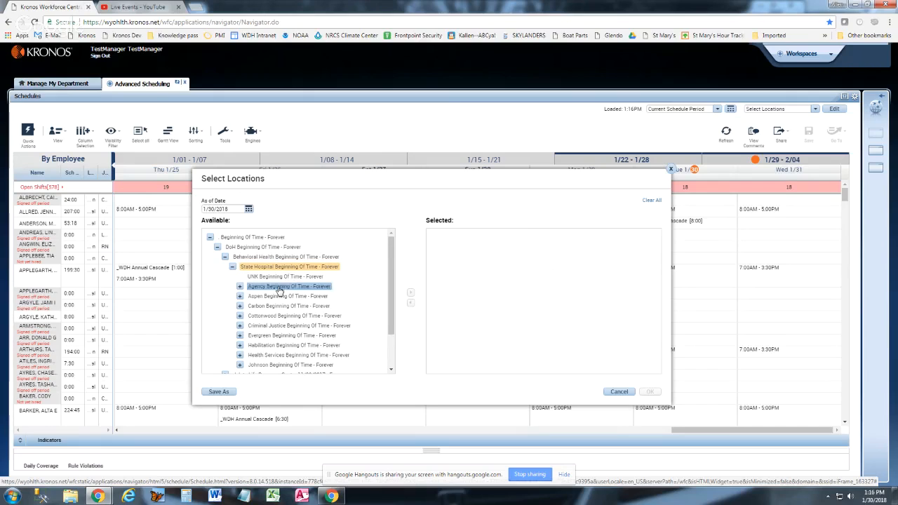
click(239, 287)
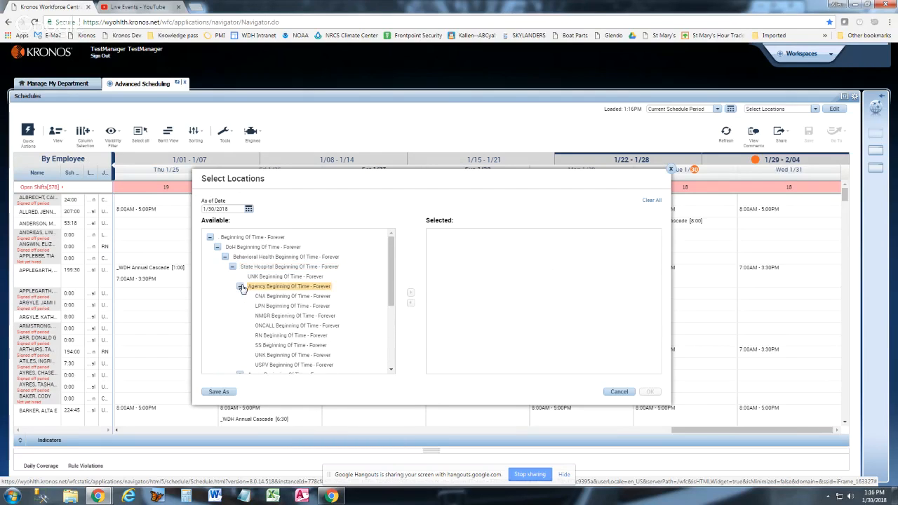
click(290, 338)
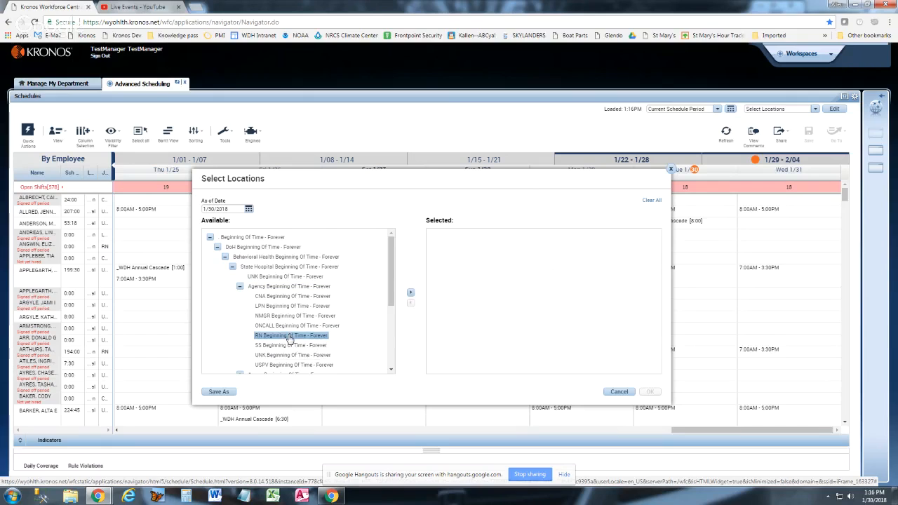
click(411, 295)
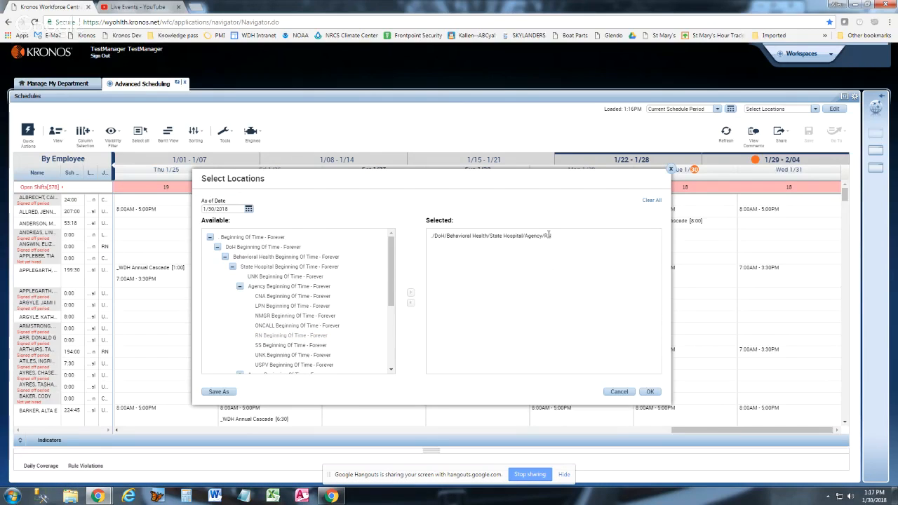
click(651, 393)
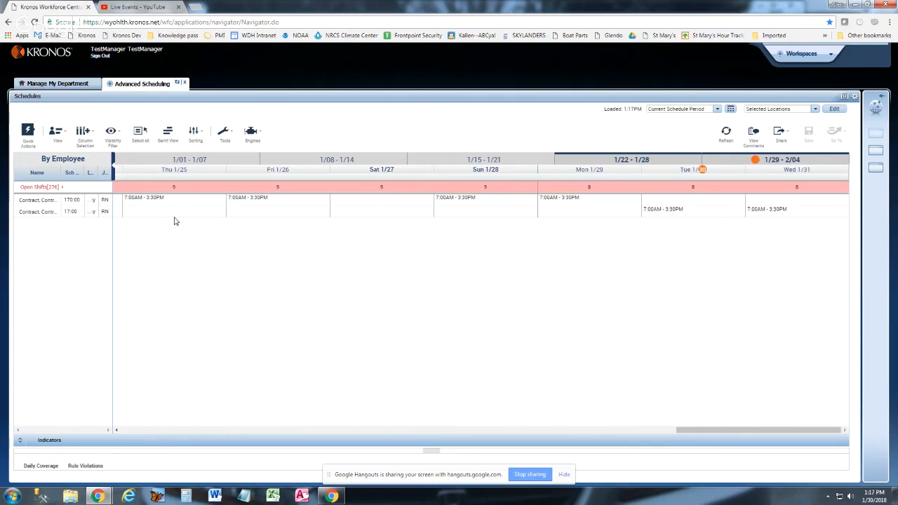
Using Quick Actions, assign open 7:00AM - 3:30PM shifts on Thu 1/25 and Fri 1/26 to the second contract RN
click(28, 130)
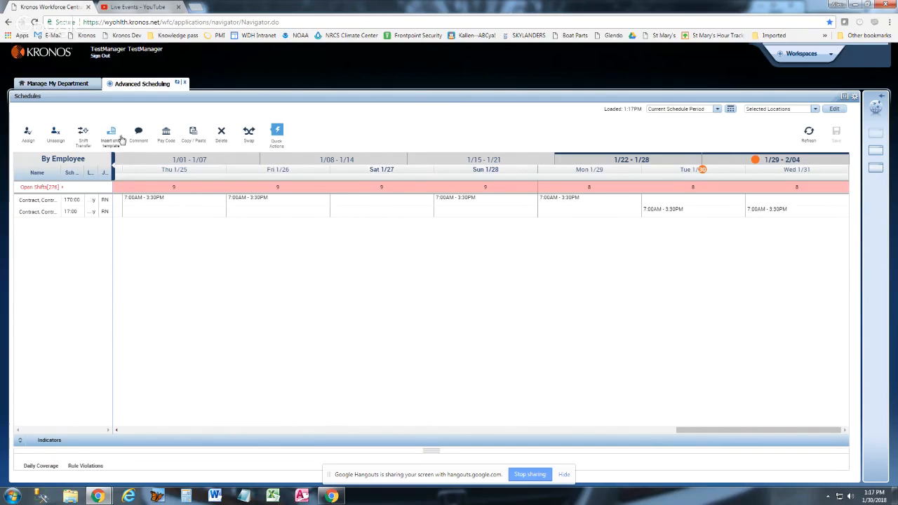
click(29, 141)
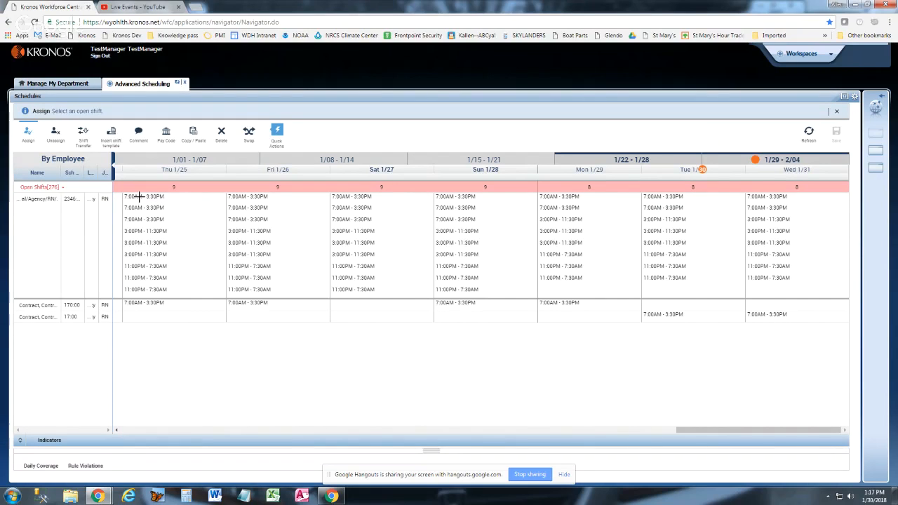
click(140, 197)
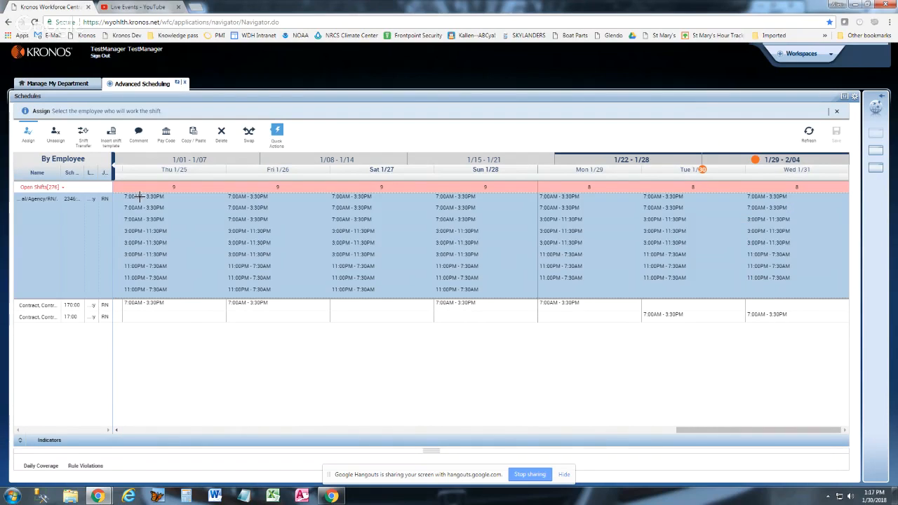
click(150, 318)
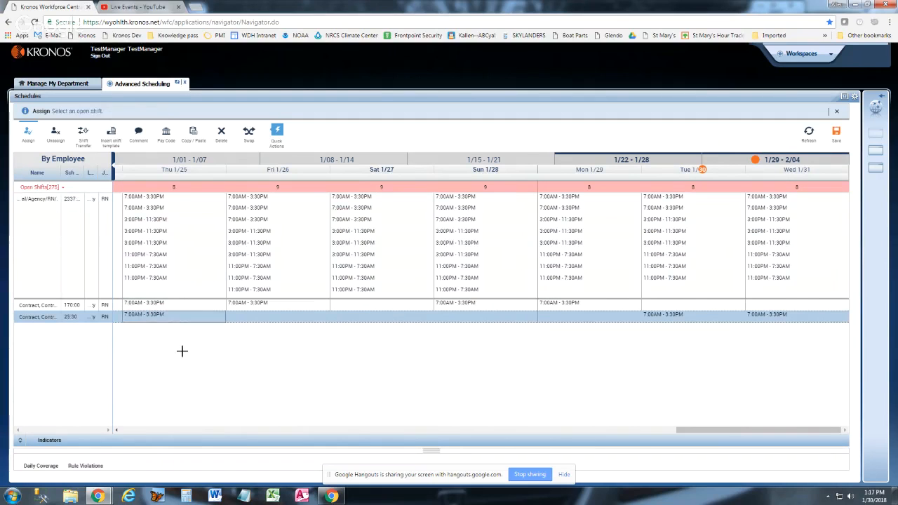
click(261, 208)
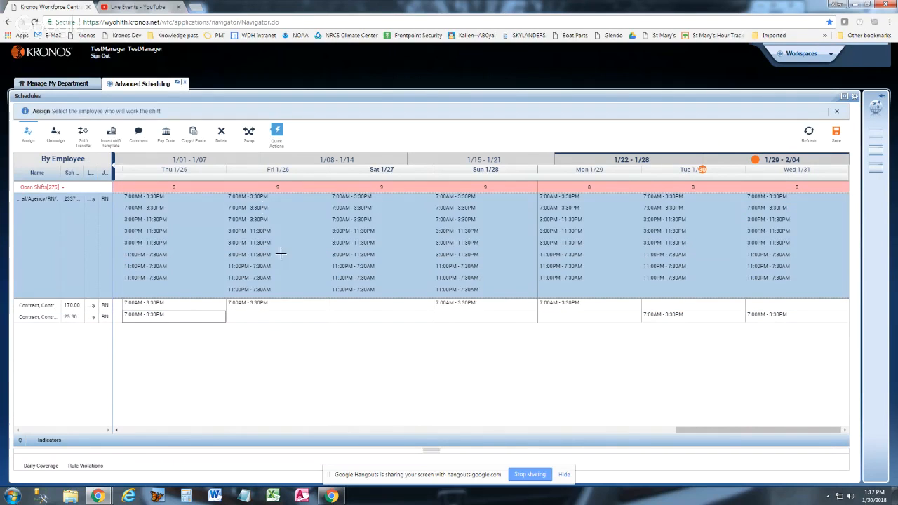
click(264, 320)
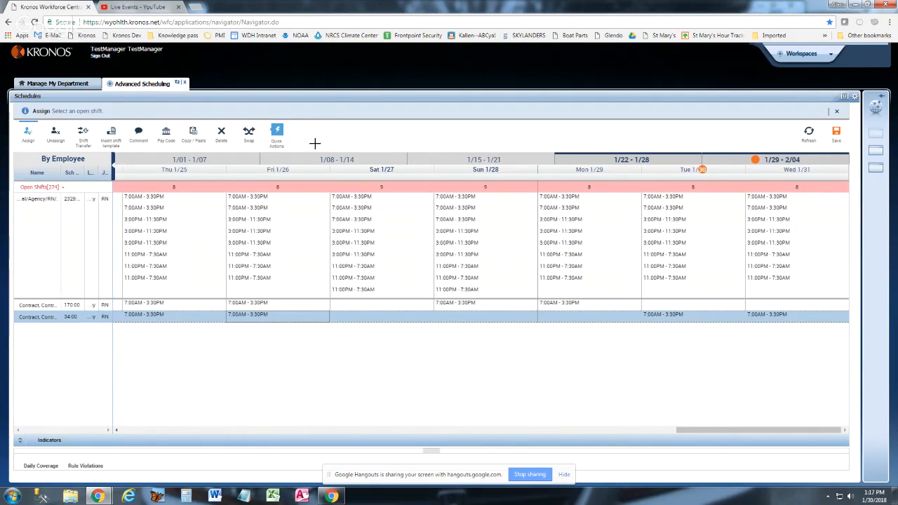
click(30, 134)
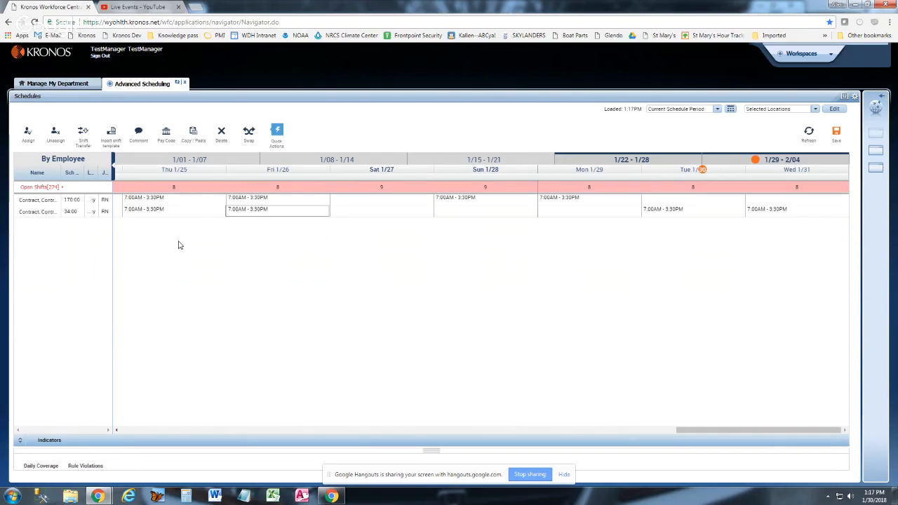
Unassign the second contract RN's Thu 1/25 and Fri 1/26 shifts
click(55, 135)
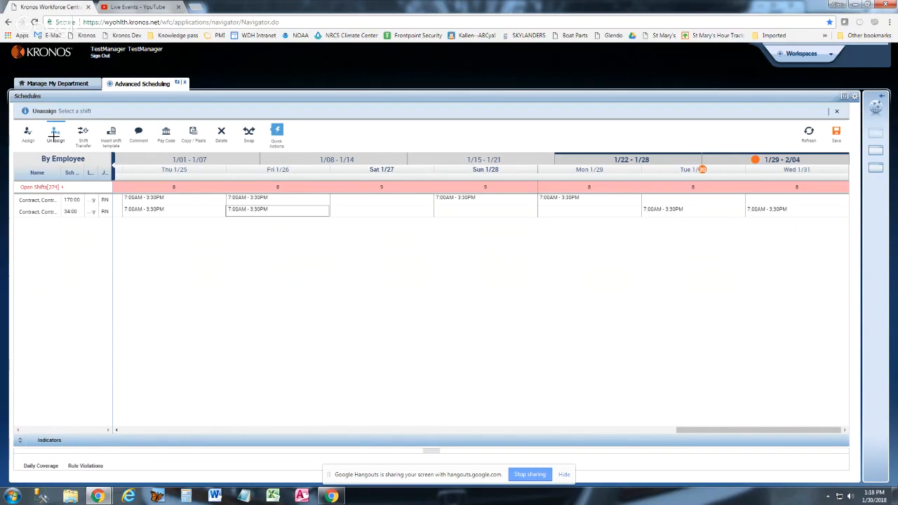
click(148, 210)
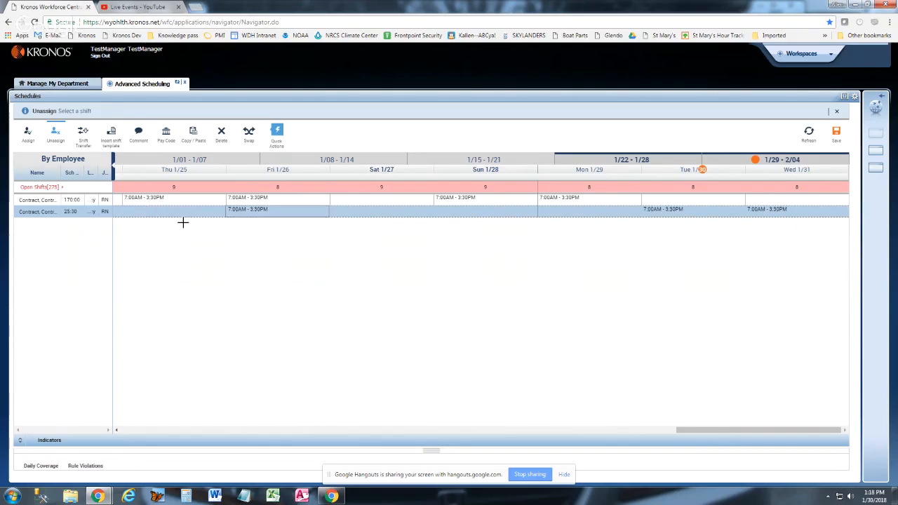
click(247, 209)
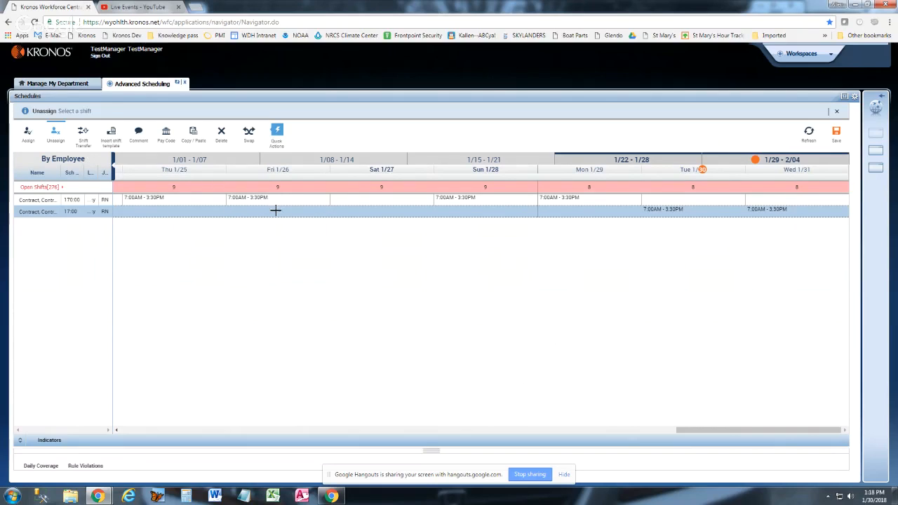
click(56, 134)
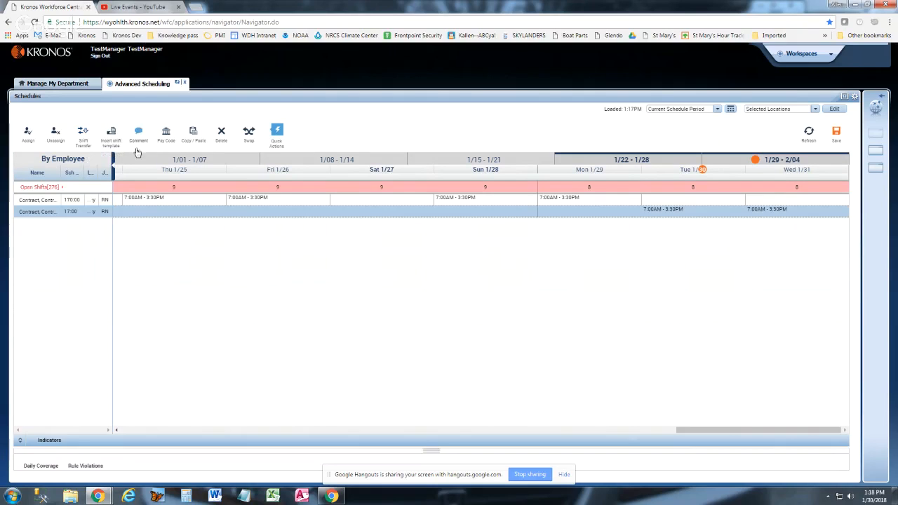
Insert the 0700-1530 shift template for the second contract RN on 1/25, 1/26, 1/28 and 1/29, and for the first on 1/27
click(113, 148)
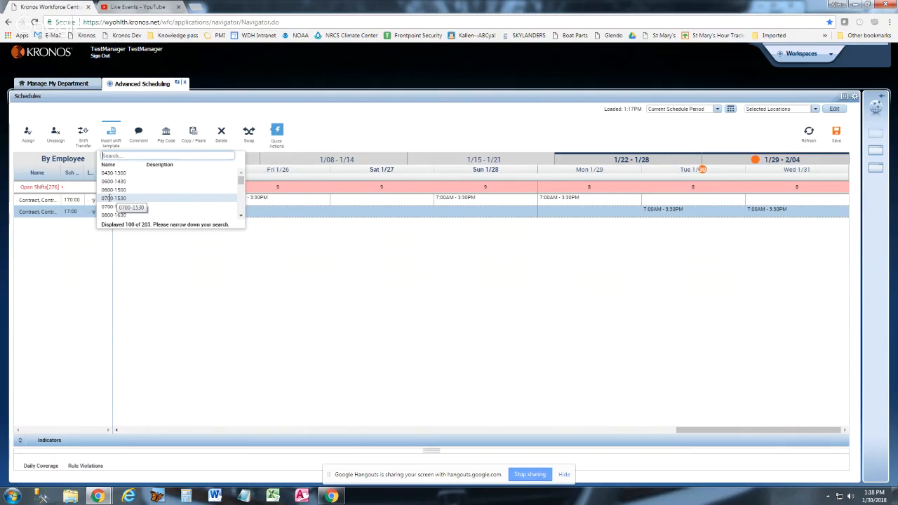
click(112, 198)
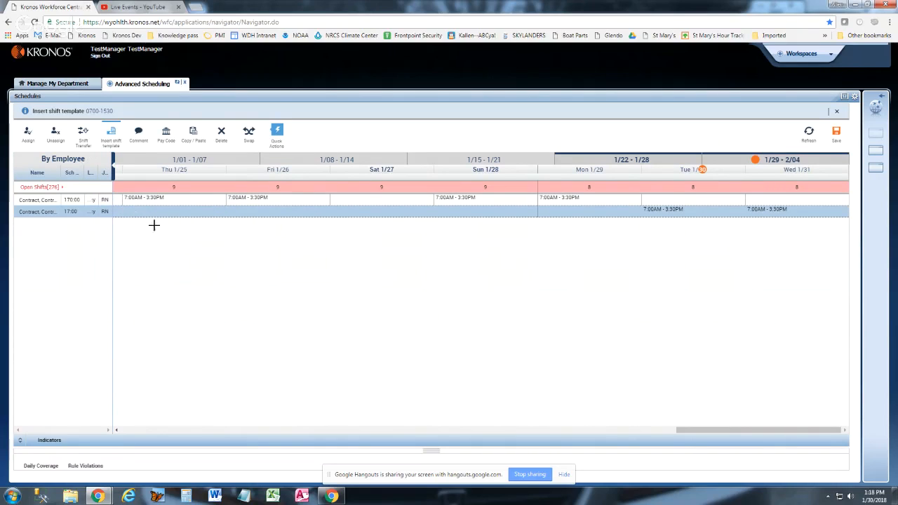
click(172, 209)
click(258, 214)
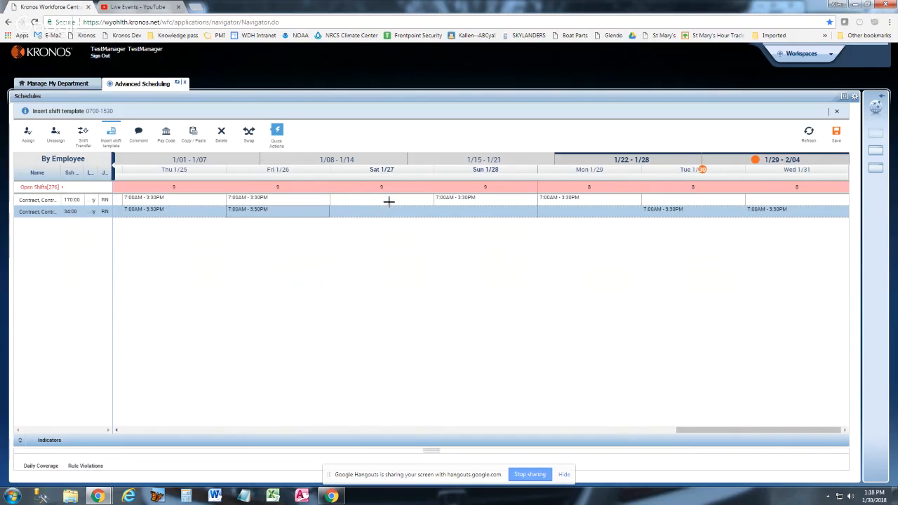
click(391, 201)
click(473, 215)
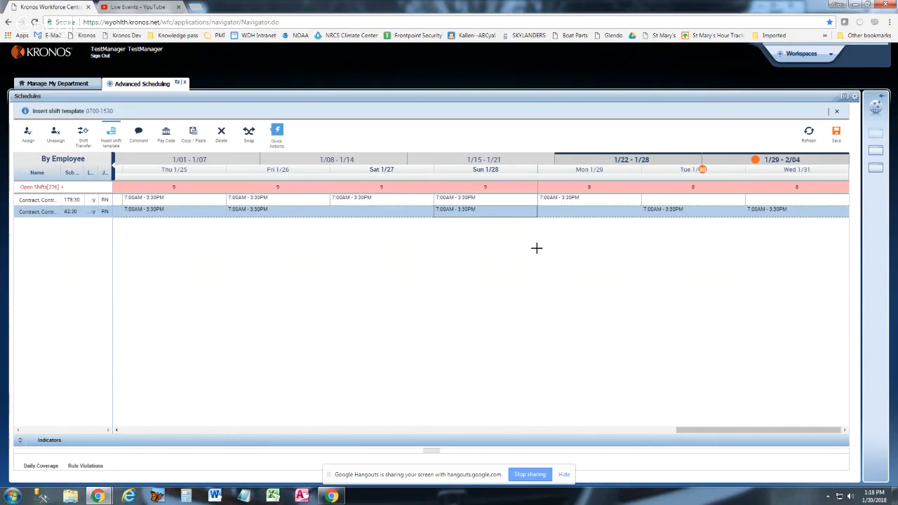
click(568, 215)
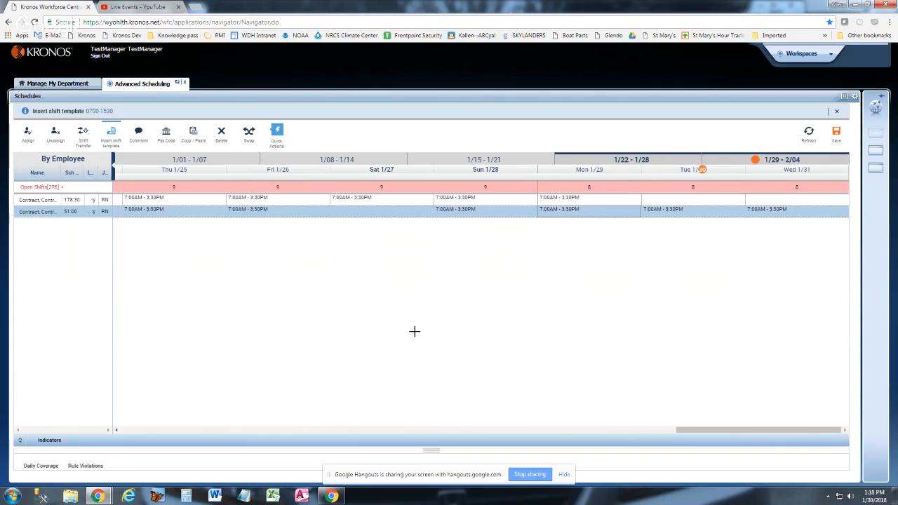
click(113, 134)
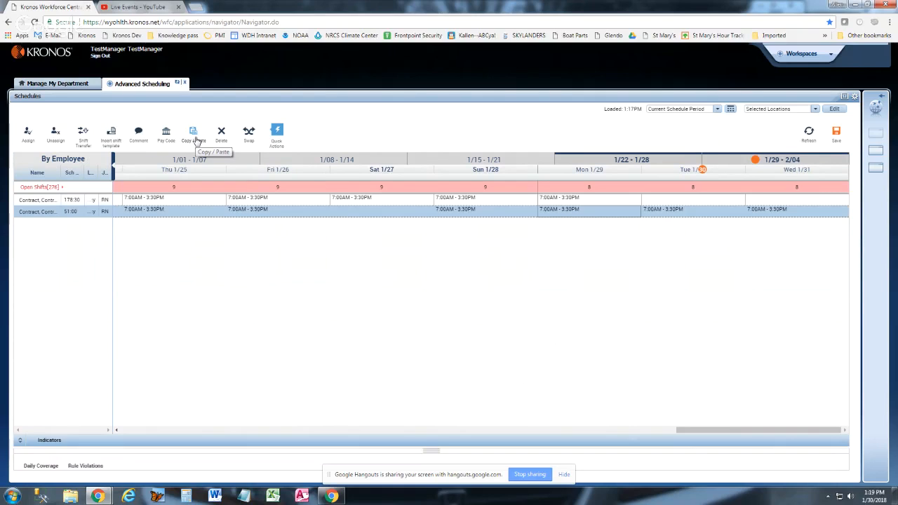
Copy the second contract RN's Fri 1/26 shift and paste it on Sat 1/27
click(196, 138)
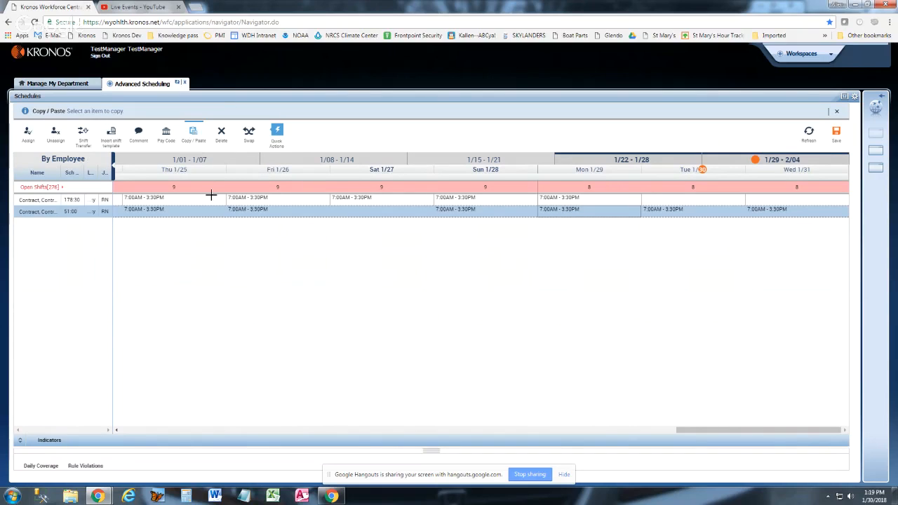
click(247, 209)
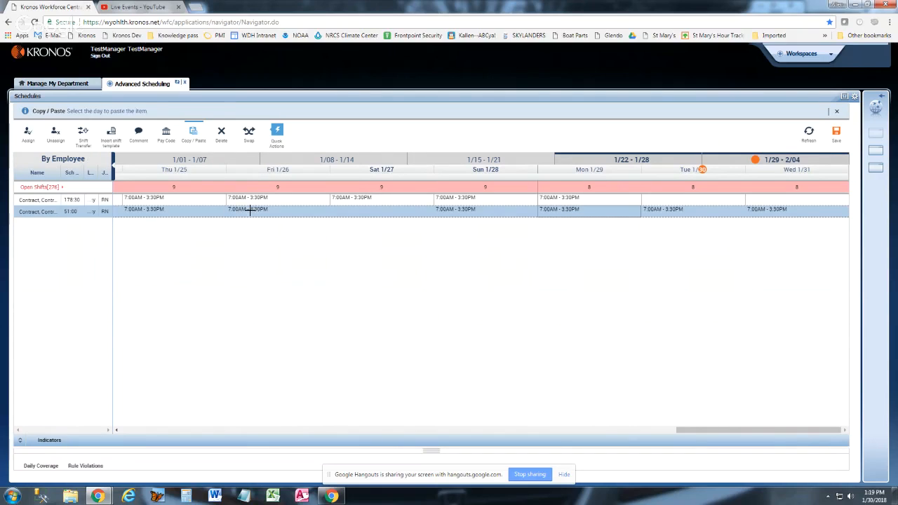
click(355, 209)
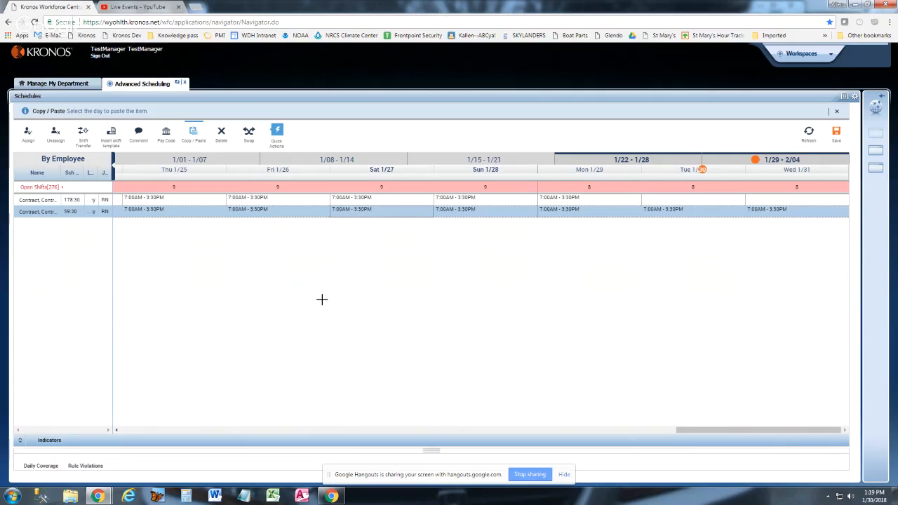
click(195, 133)
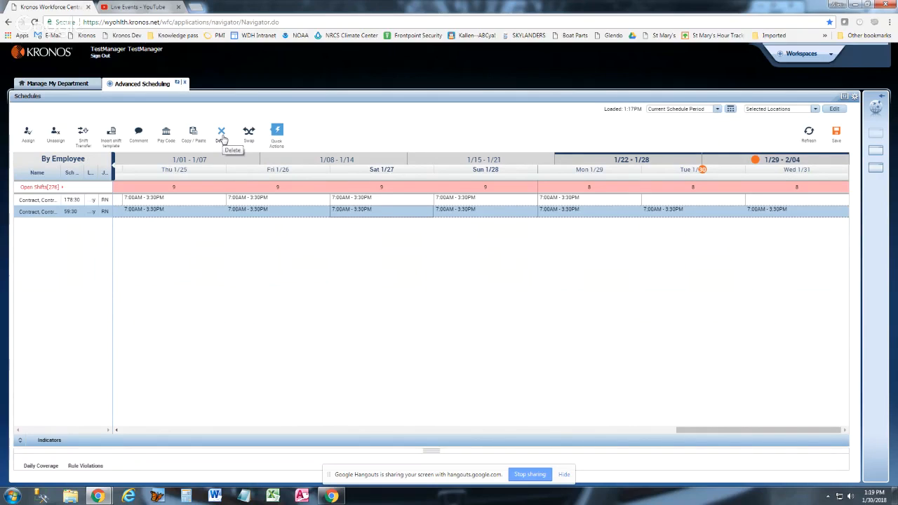
Delete both contract RNs' Sat 1/27 shifts and the second one's Fri 1/26 shift
click(221, 133)
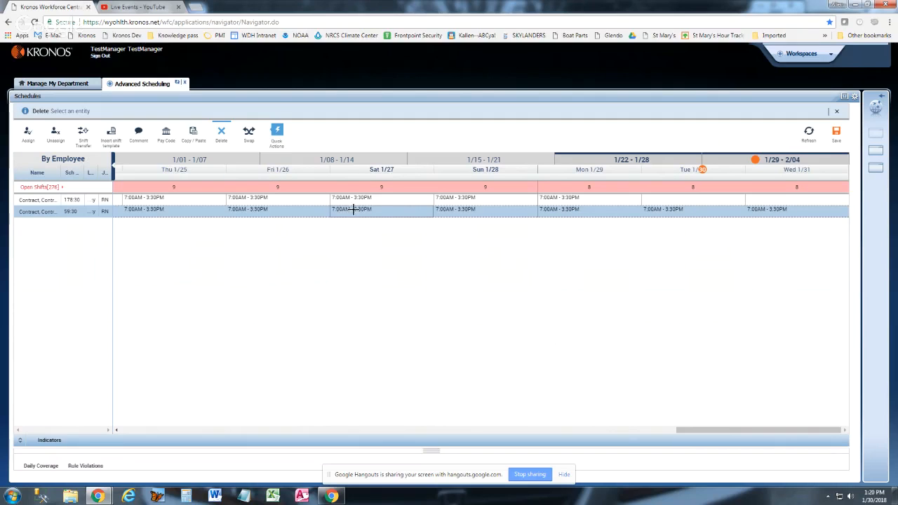
click(357, 214)
click(372, 199)
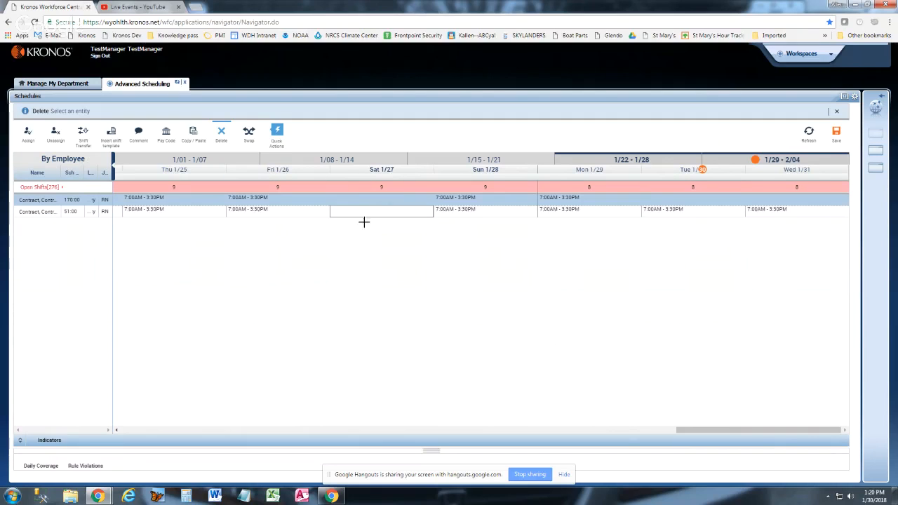
click(256, 209)
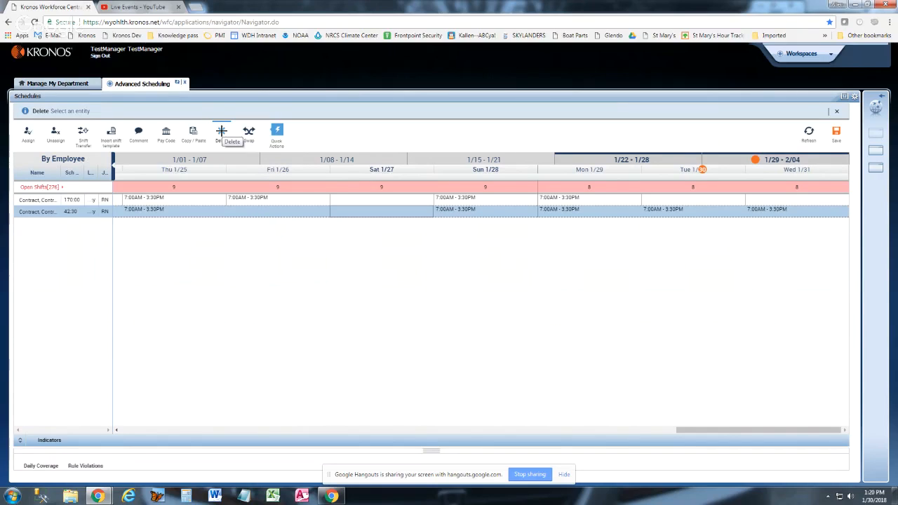
Swap the first contract RN's Fri 1/26 shift with the second one's Sun 1/28 shift and save the schedule
click(222, 133)
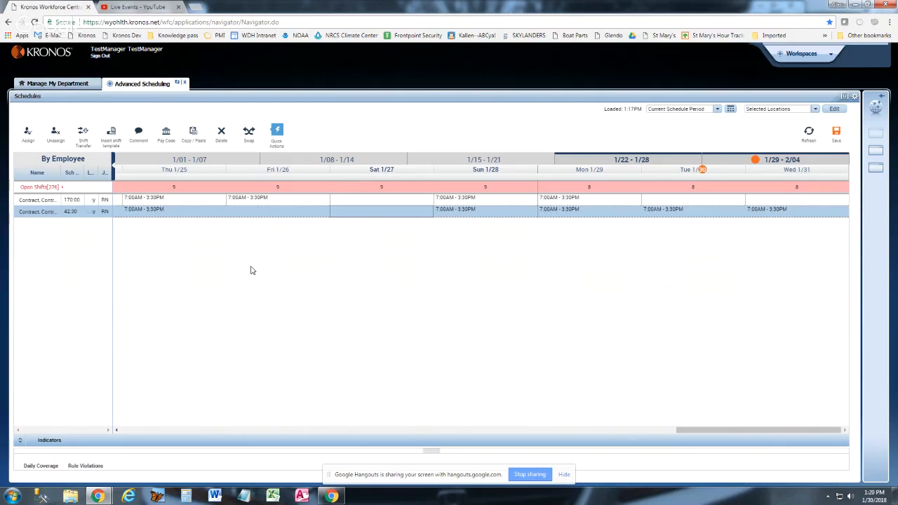
click(250, 136)
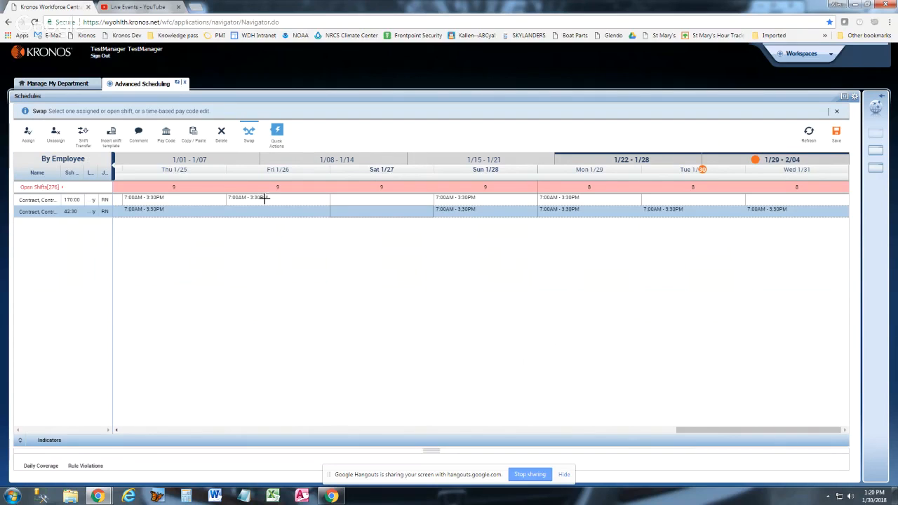
click(258, 197)
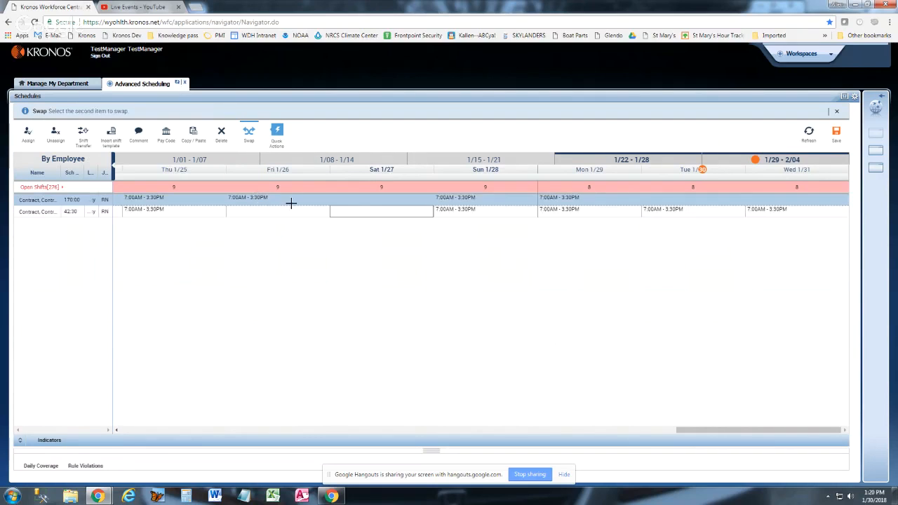
click(459, 209)
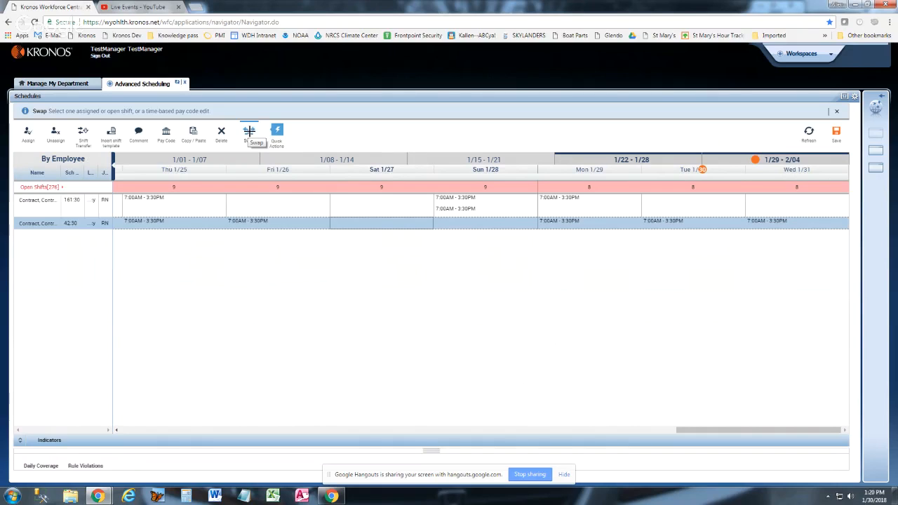
click(250, 132)
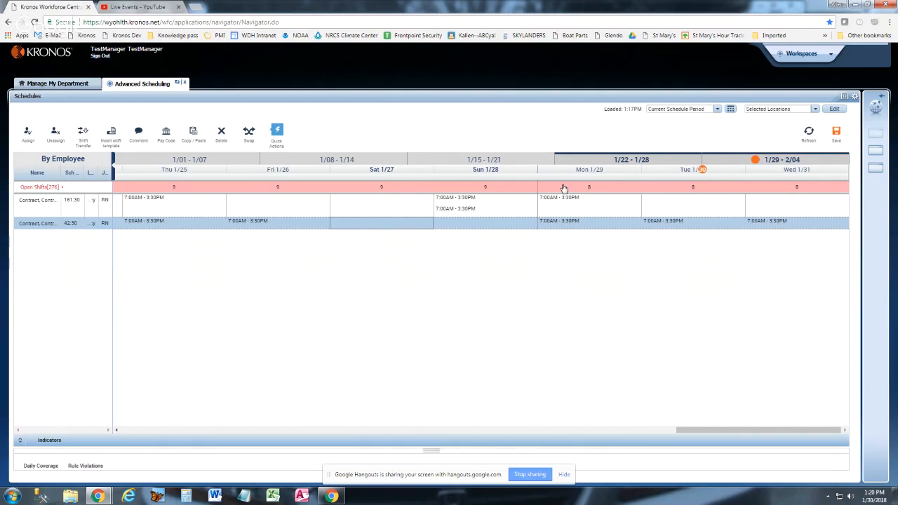
click(837, 138)
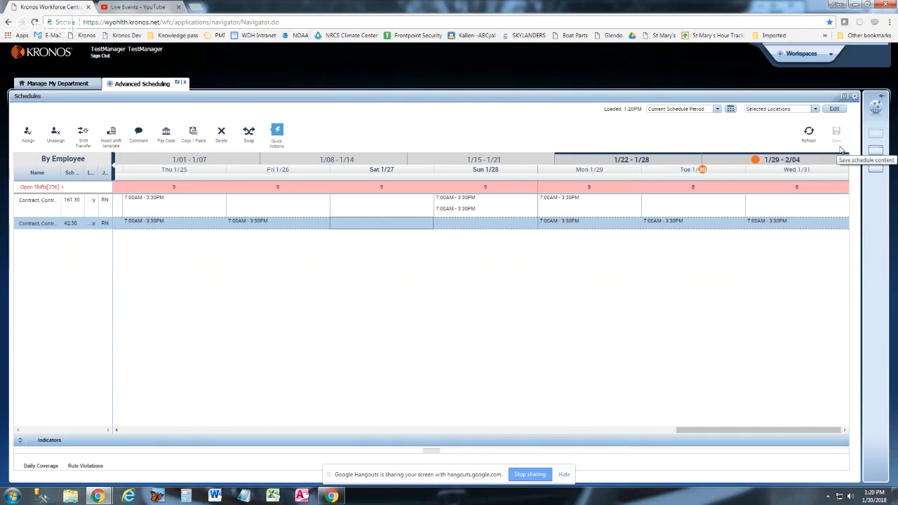
Leave Quick Actions mode and sign out of the manager account
click(277, 134)
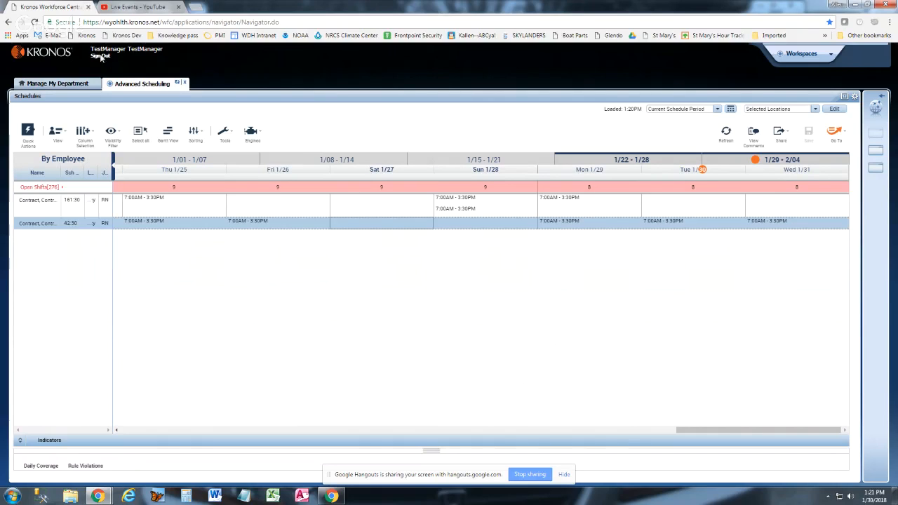
click(104, 59)
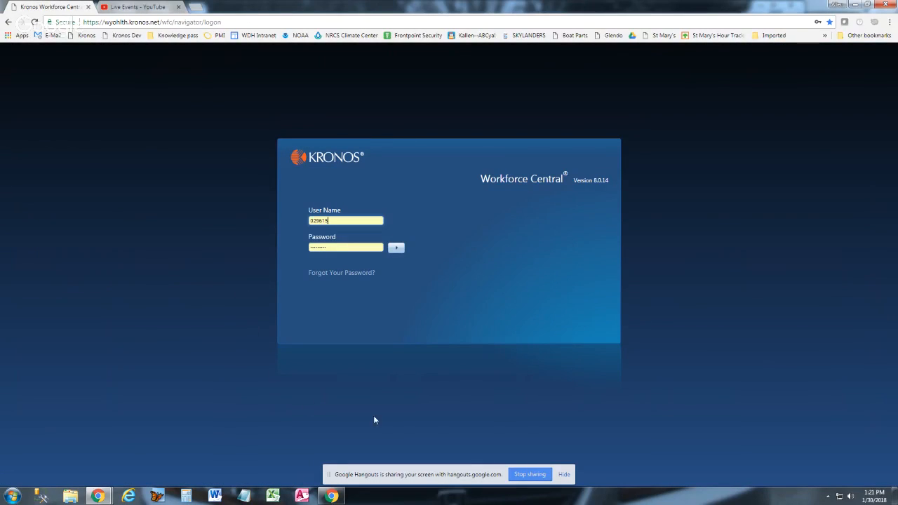
click(530, 474)
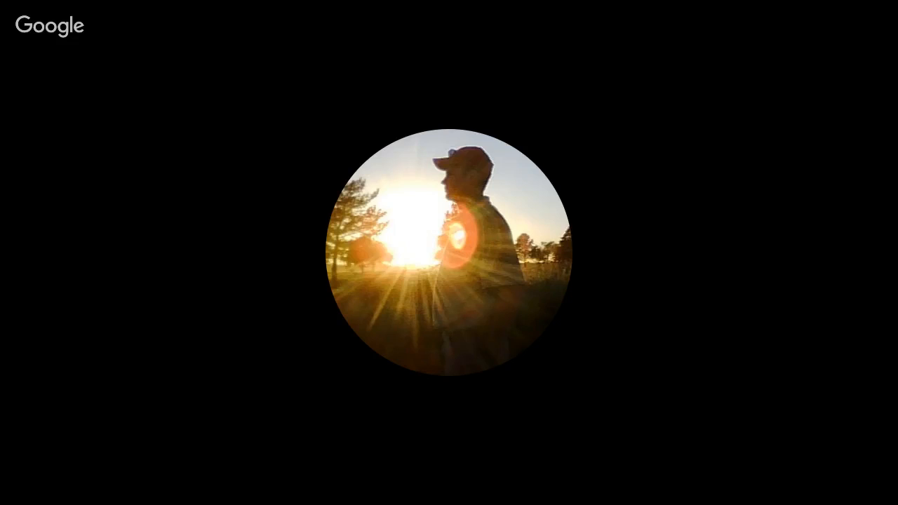